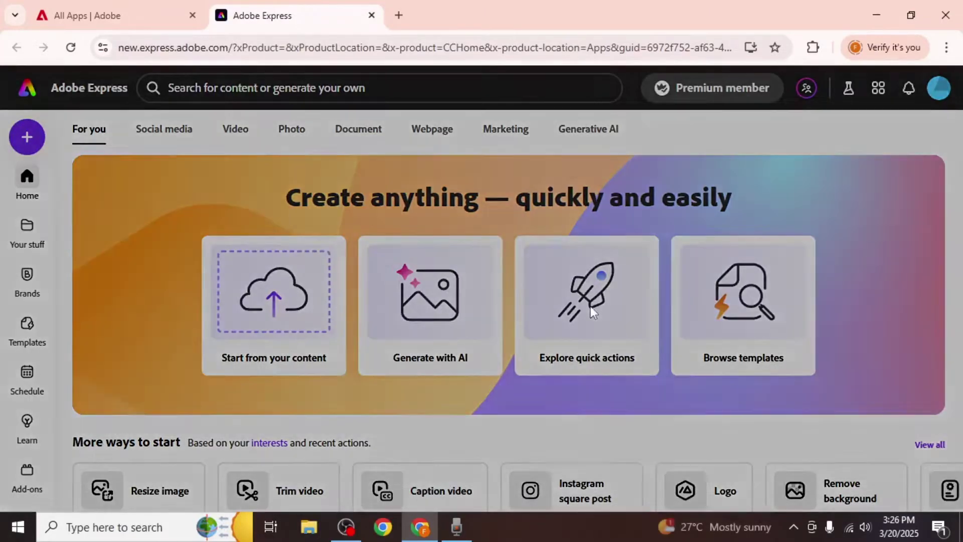
Open the Explore quick actions gallery from the Adobe Express home page
click(591, 306)
scroll(724, 271, down, 2)
scroll(724, 271, down, 1)
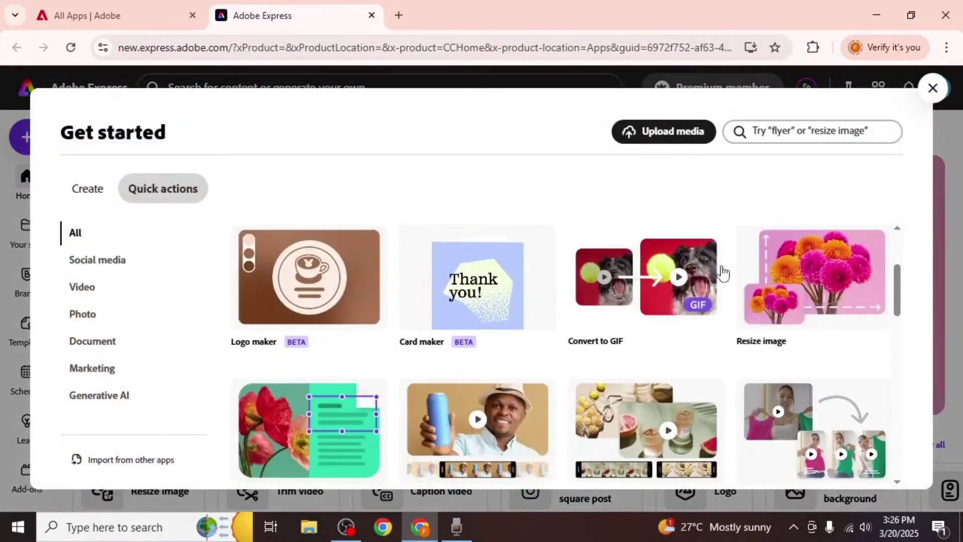
Open the Balanced Diet photo from Downloads in the Resize image tool
click(847, 303)
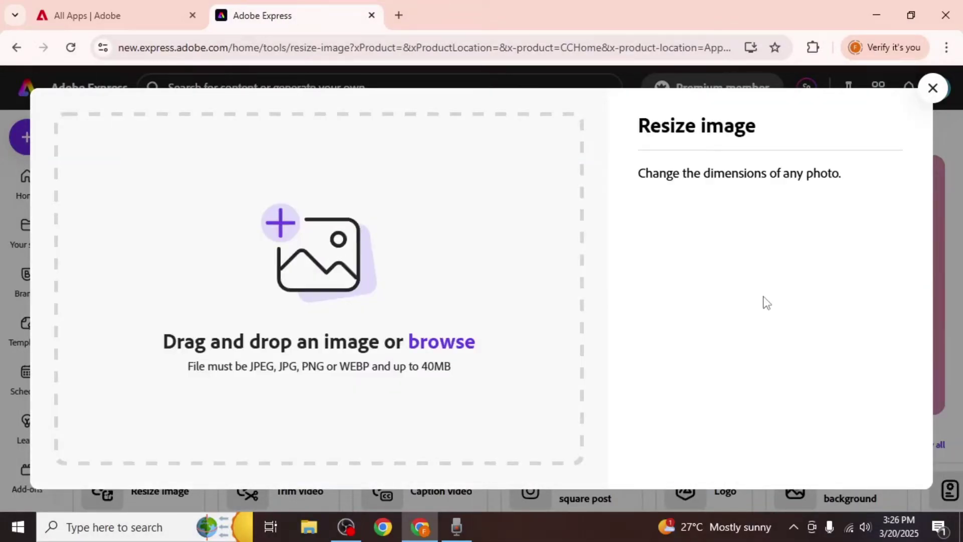
click(410, 282)
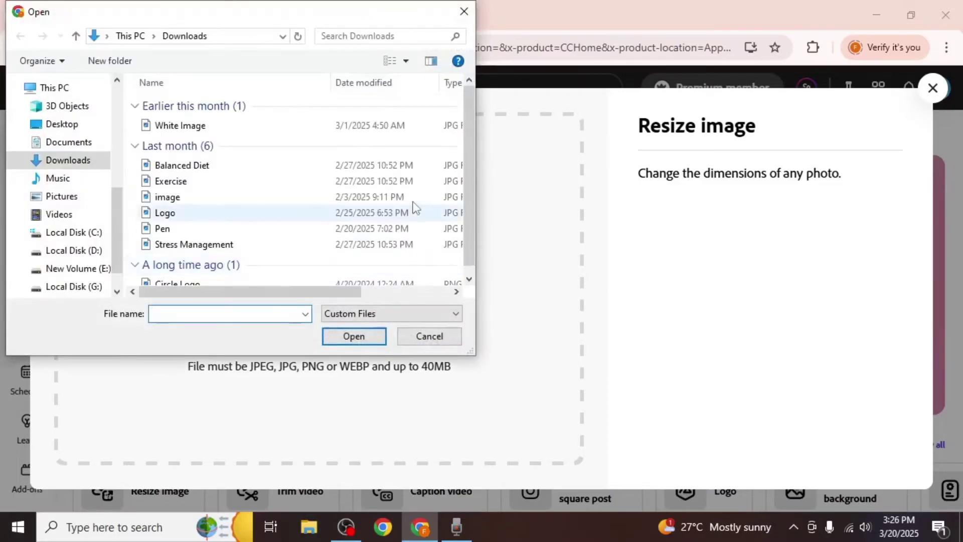
click(416, 166)
double_click(415, 166)
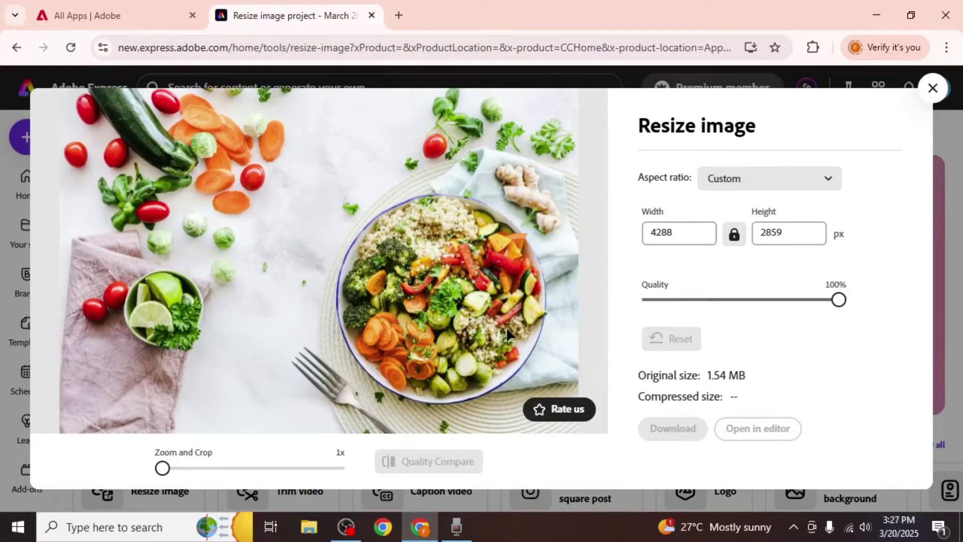
Unlock the aspect ratio and set width 1920 and height 1080 px
click(735, 234)
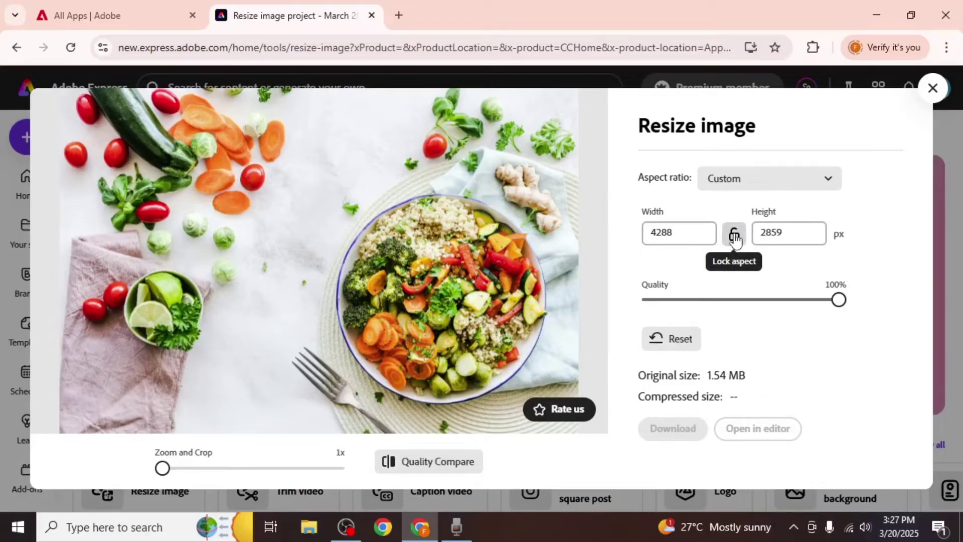
drag(693, 233, 646, 229)
text(1920)
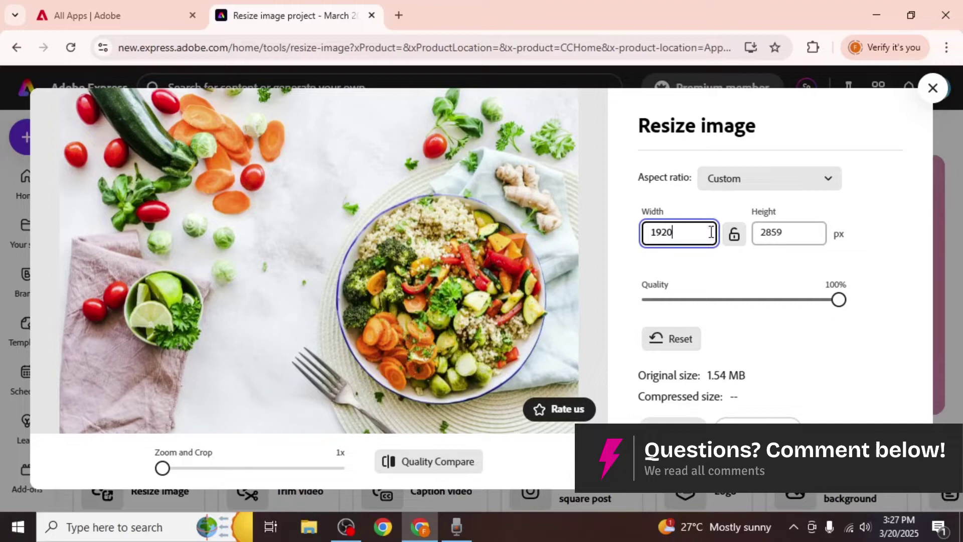
key(Tab)
text(1080)
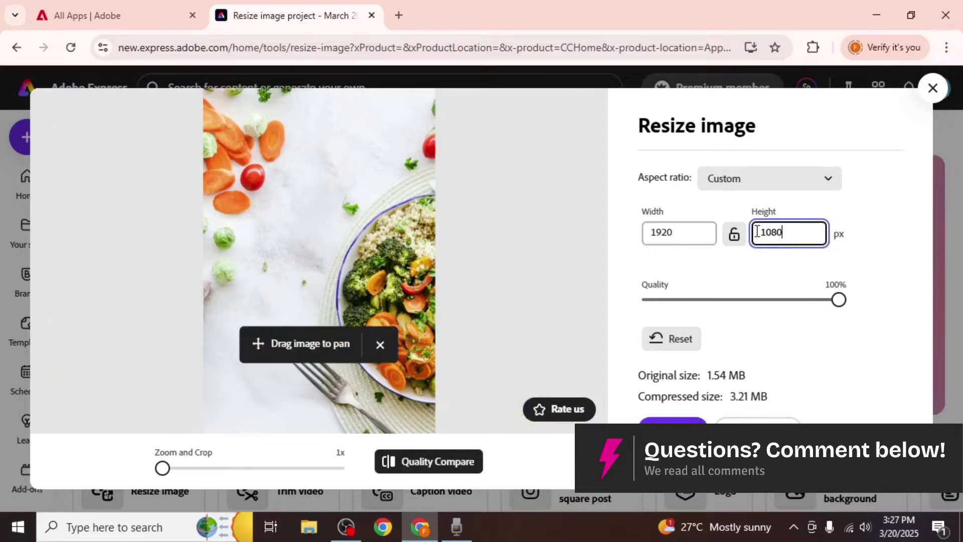
click(858, 222)
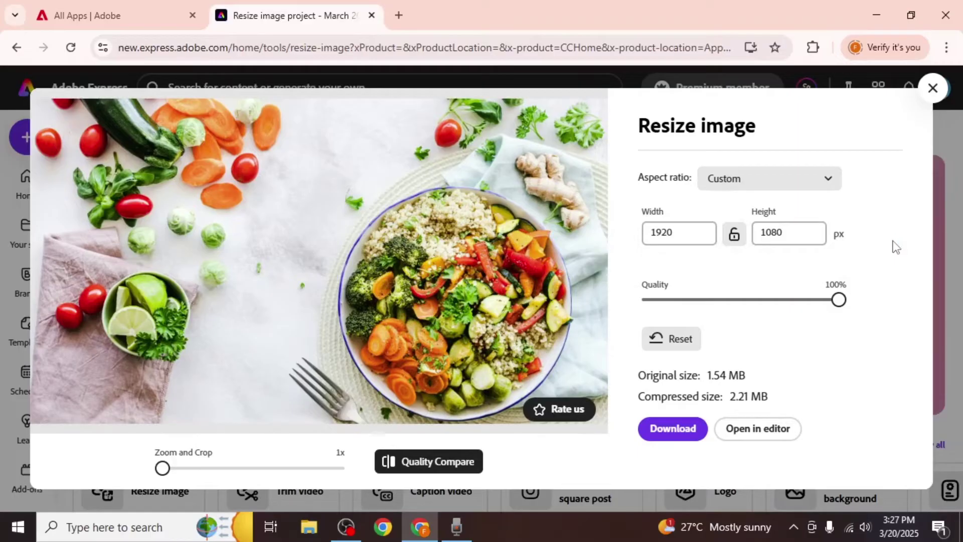
Apply the Instagram Portrait 4:5 preset (1080 × 1350) and center the bowl
click(813, 181)
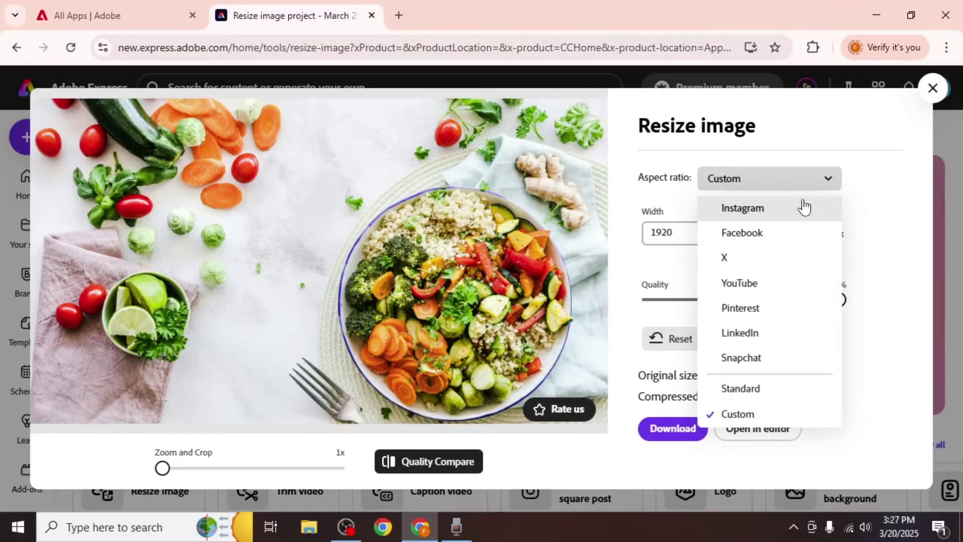
click(805, 207)
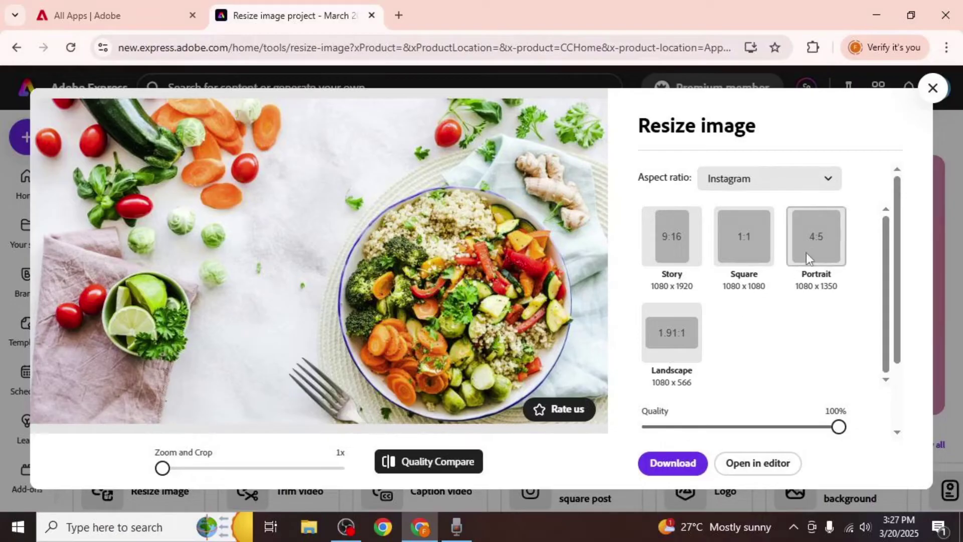
click(812, 241)
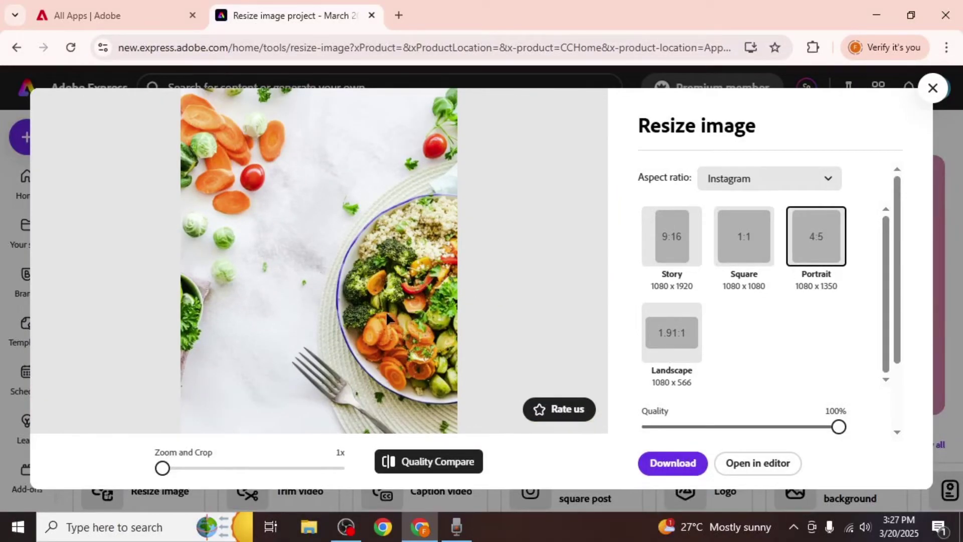
drag(384, 322, 275, 325)
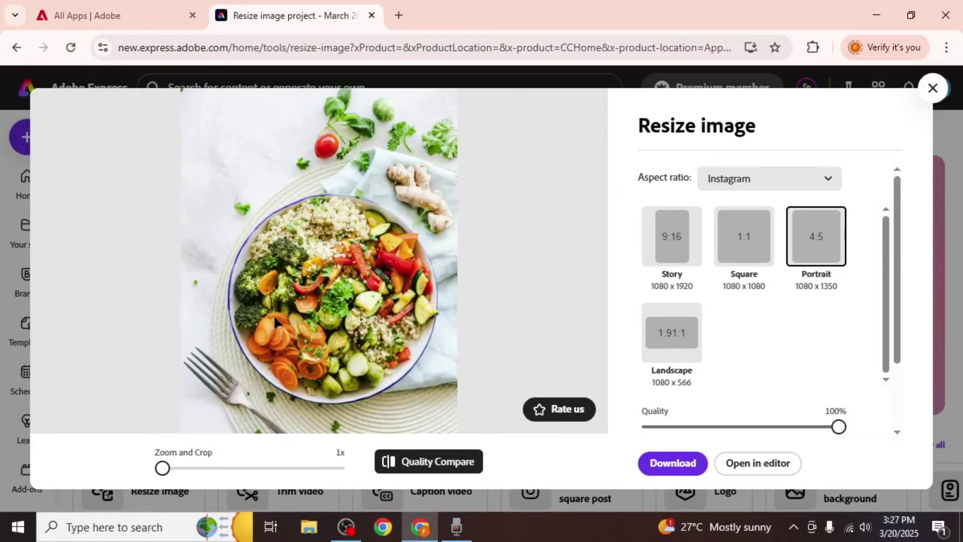
scroll(793, 300, down, 2)
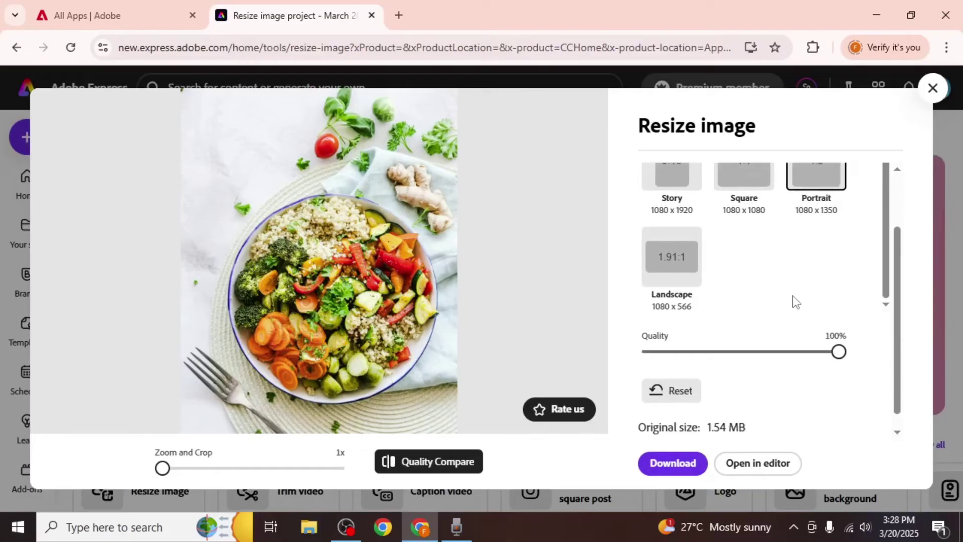
scroll(792, 296, down, 1)
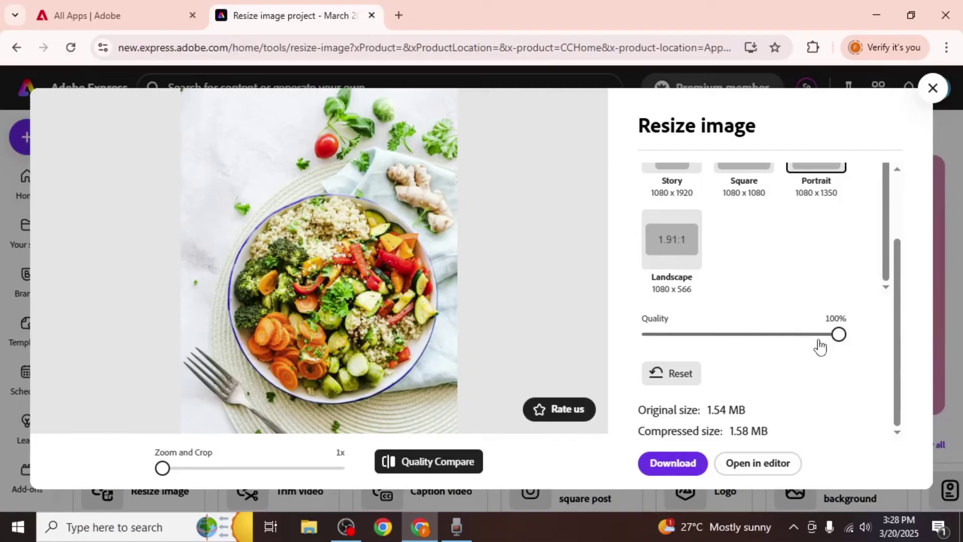
Keep quality at 100% and download the photo as Balanced Diet (1).jpg
mouse_move(838, 335)
mouse_down()
mouse_move(680, 336)
mouse_move(839, 335)
mouse_up()
click(674, 463)
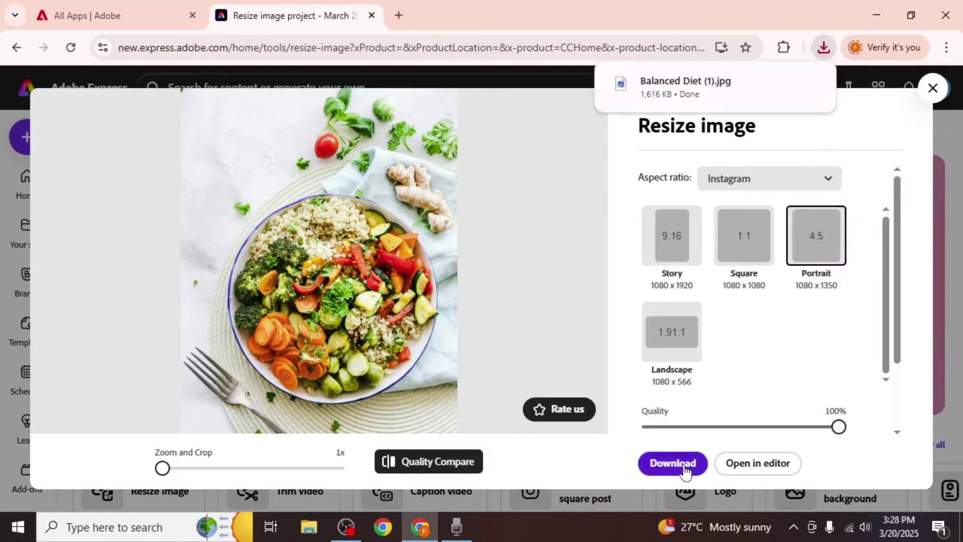